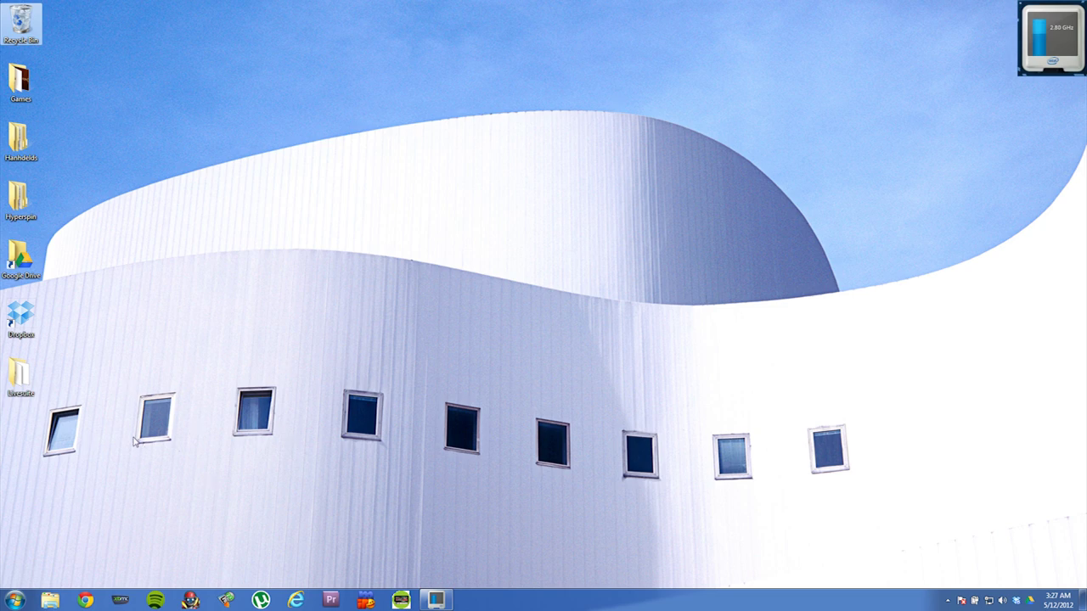
Run LiveSuitPack_v1.07.exe from the desktop's Livesuite folder and allow its unverified driver software to install
double_click(17, 393)
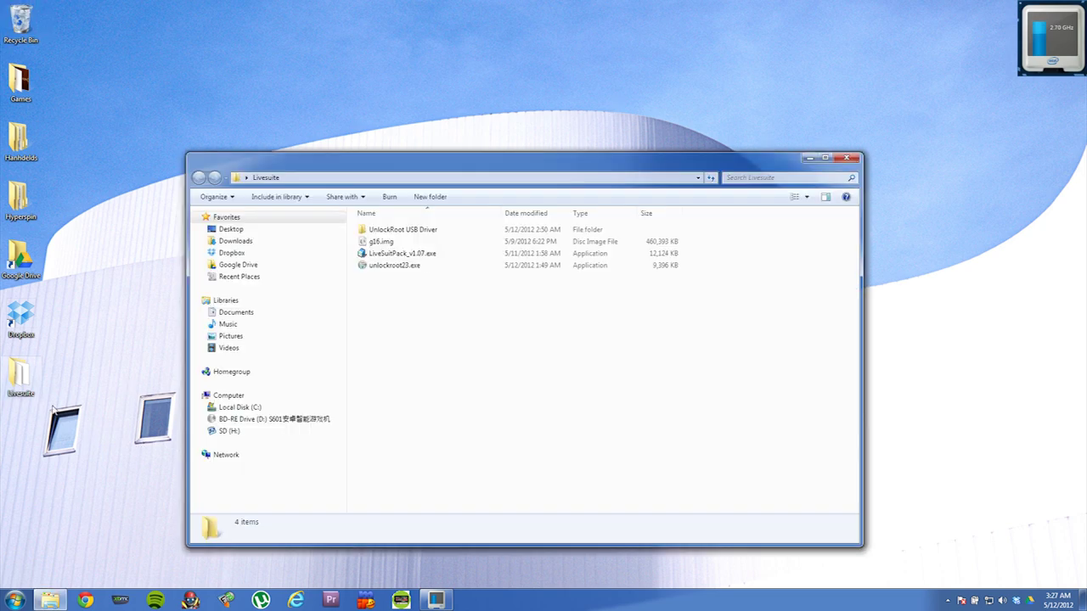
double_click(392, 259)
left_click(582, 308)
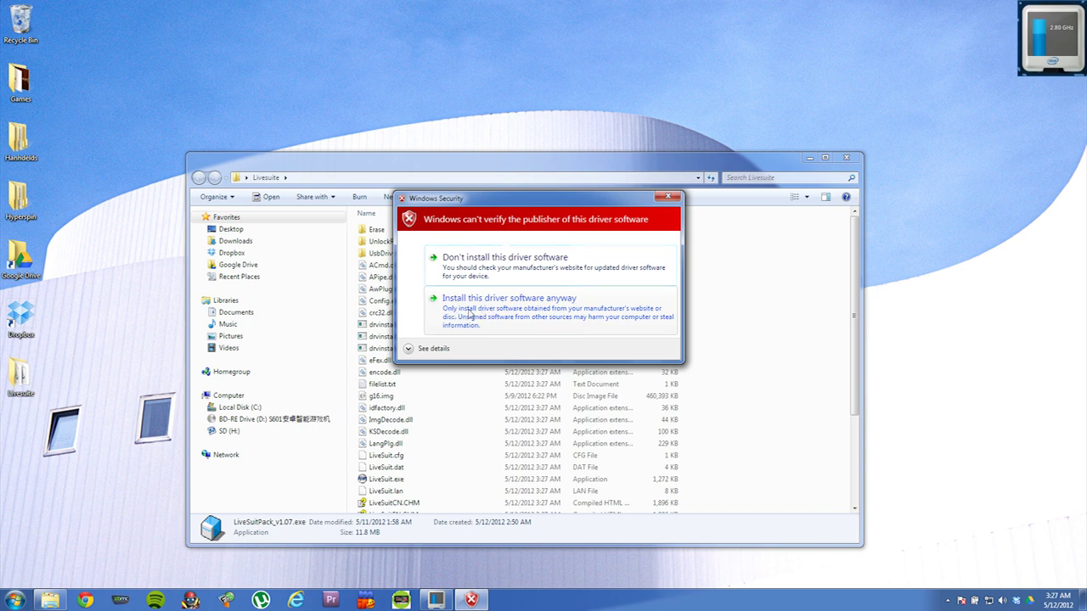
left_click(478, 314)
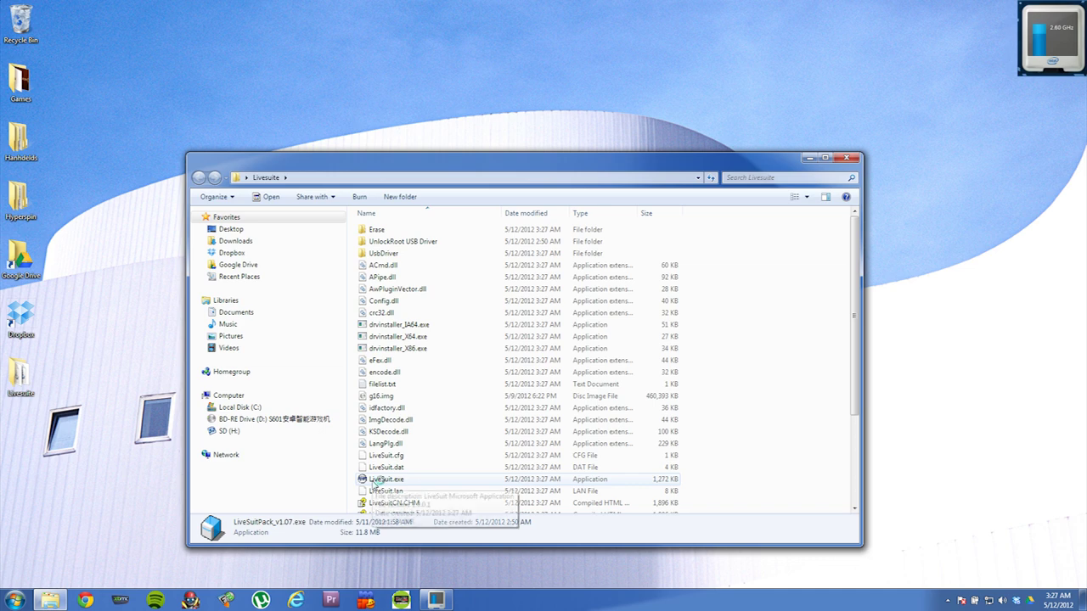
Launch LiveSuit.exe, decline the upgrade guide wizard, and load g16.img from the Livesuite folder as the firmware image
double_click(376, 480)
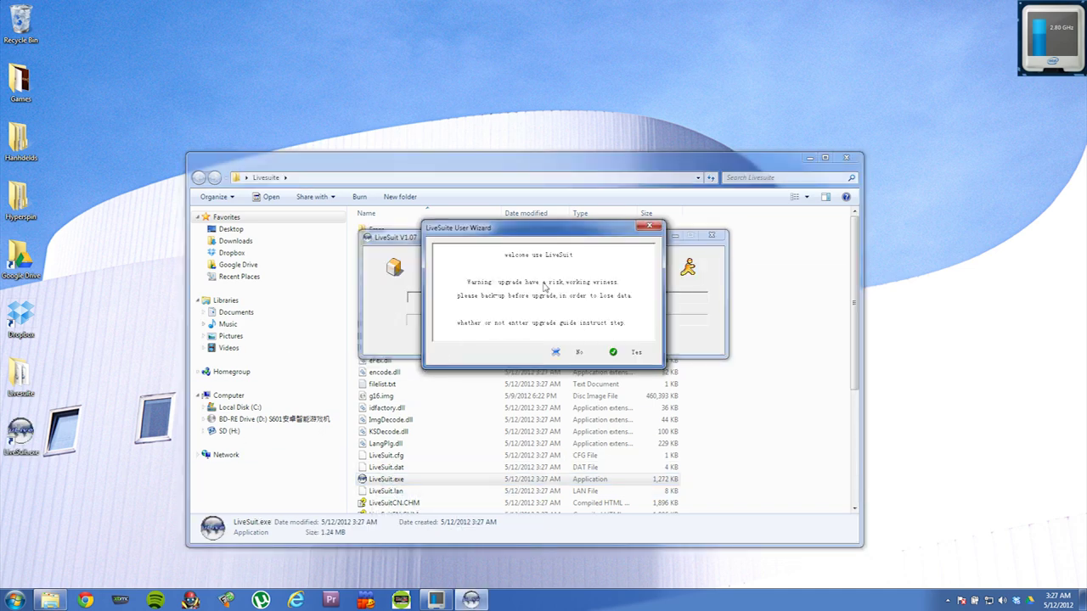
left_click(576, 353)
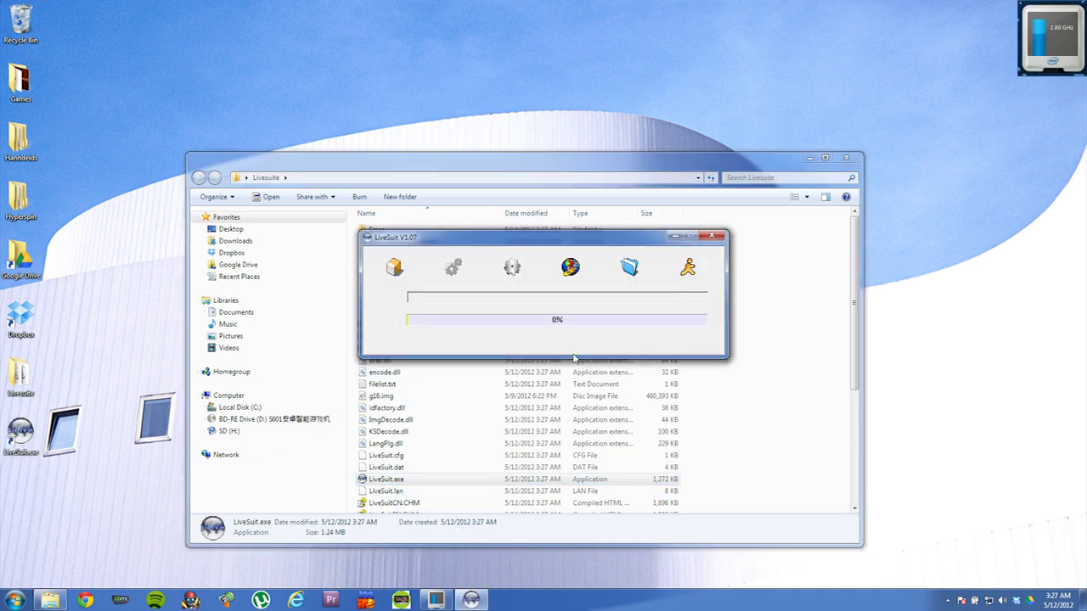
left_click(393, 270)
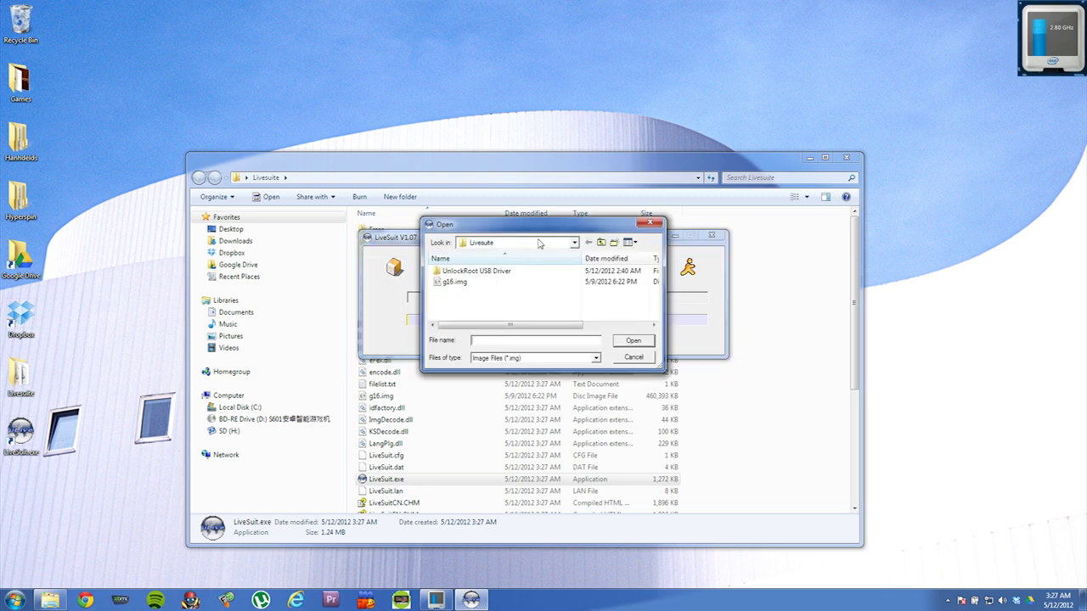
double_click(454, 282)
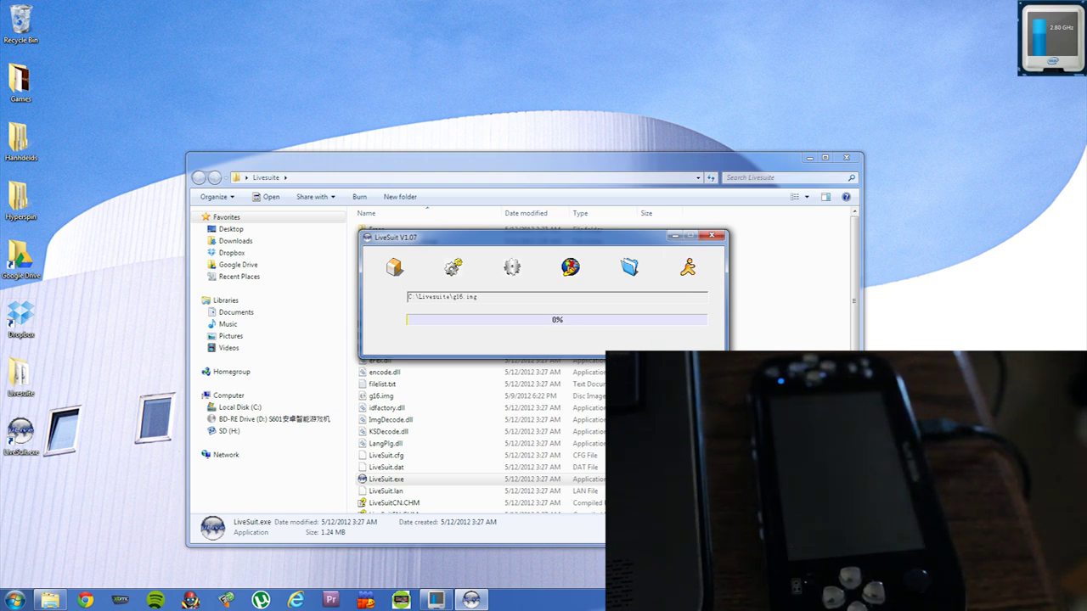
Flash the connected handheld in forced format upgrade mode, confirming the format and acknowledging completion
scroll(510, 433, "up", 2)
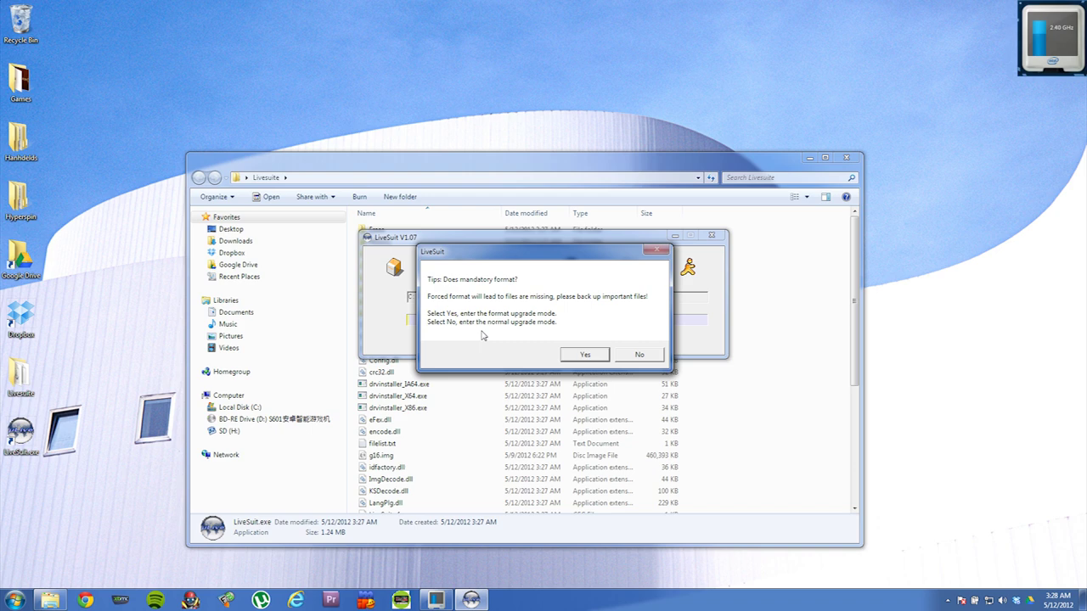
left_click(566, 357)
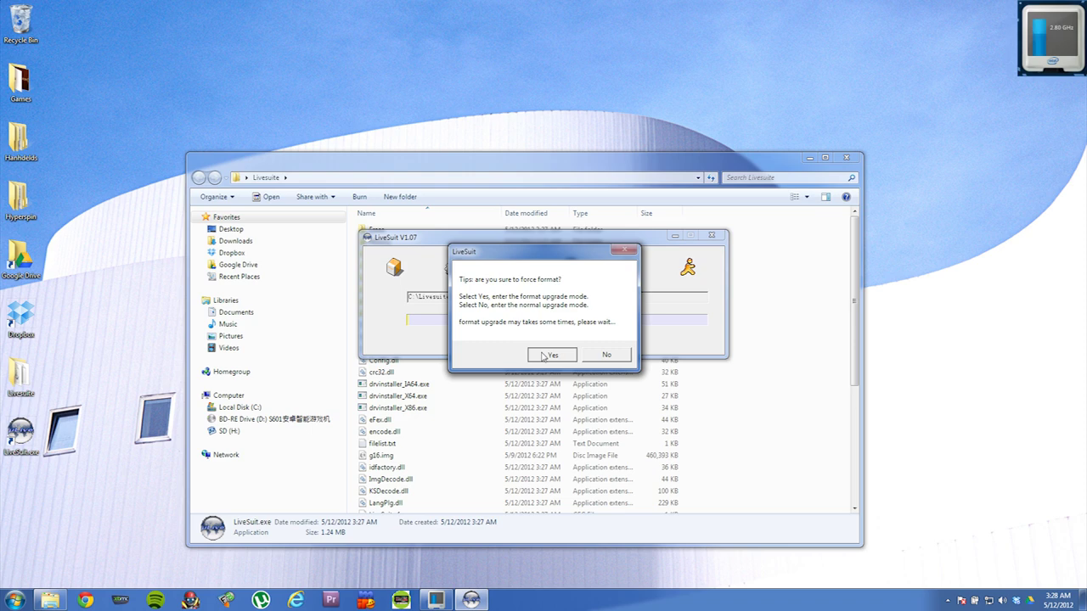
left_click(550, 355)
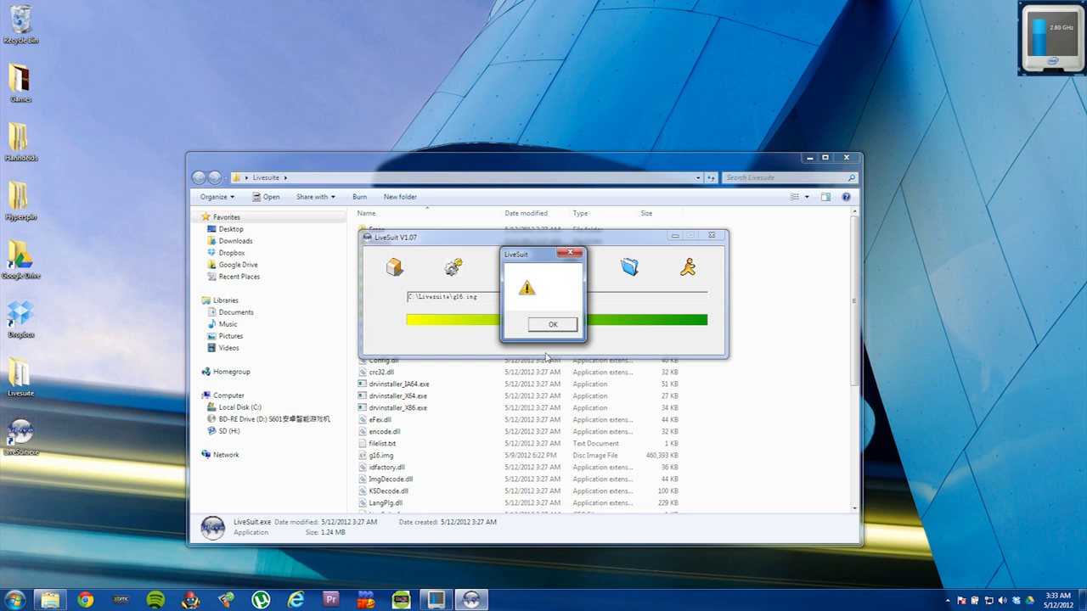
left_click(567, 325)
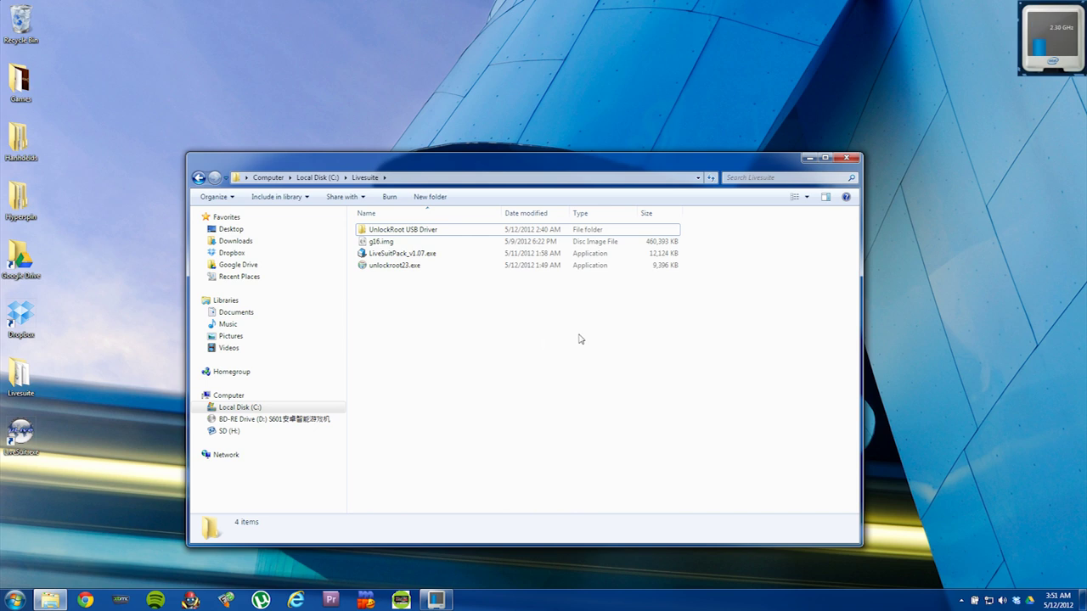
Install UnLock Root 2.31 from unlockroot23.exe in the default folder, launch it on finishing, and close the Livesuite folder
double_click(383, 273)
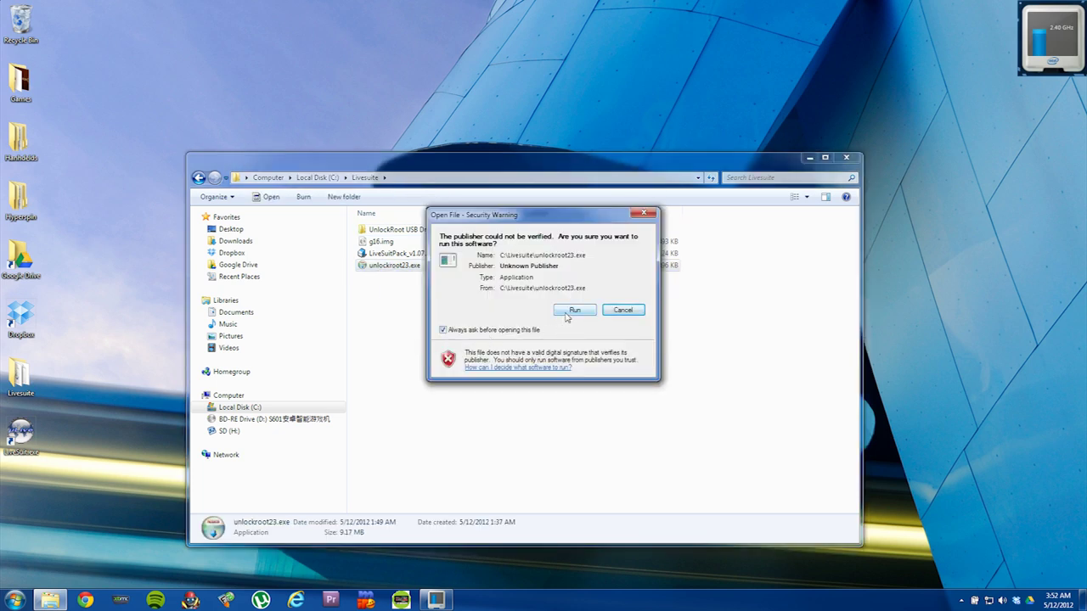
left_click(573, 311)
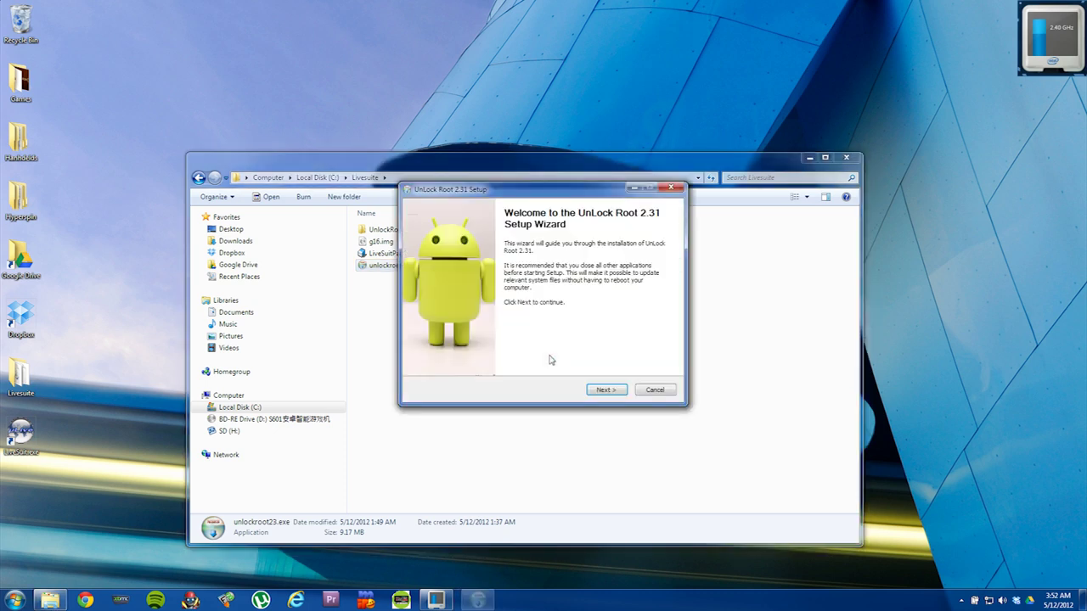
left_click(607, 390)
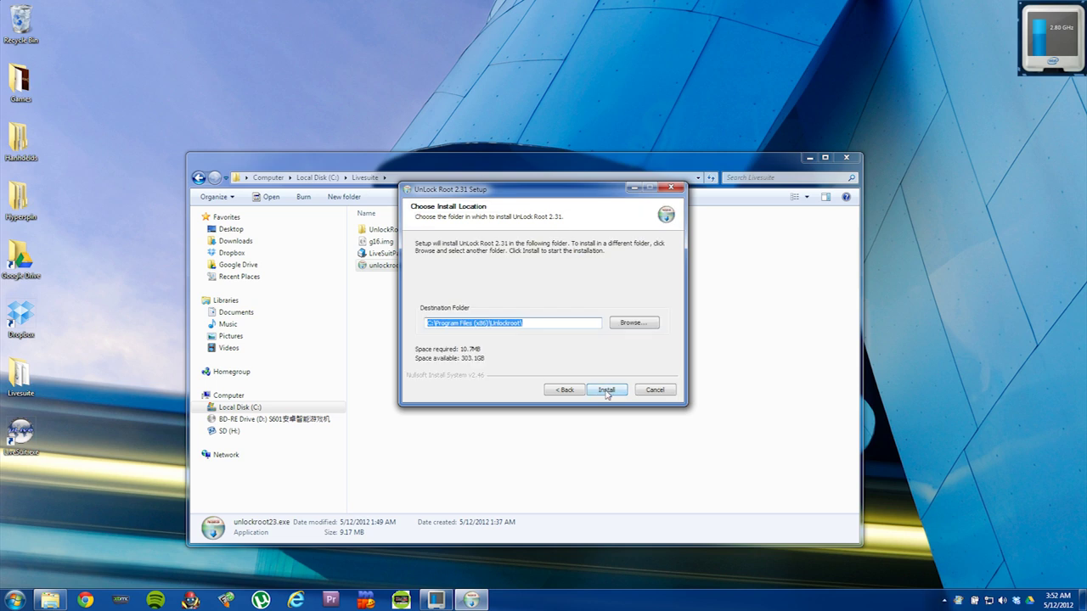
left_click(607, 391)
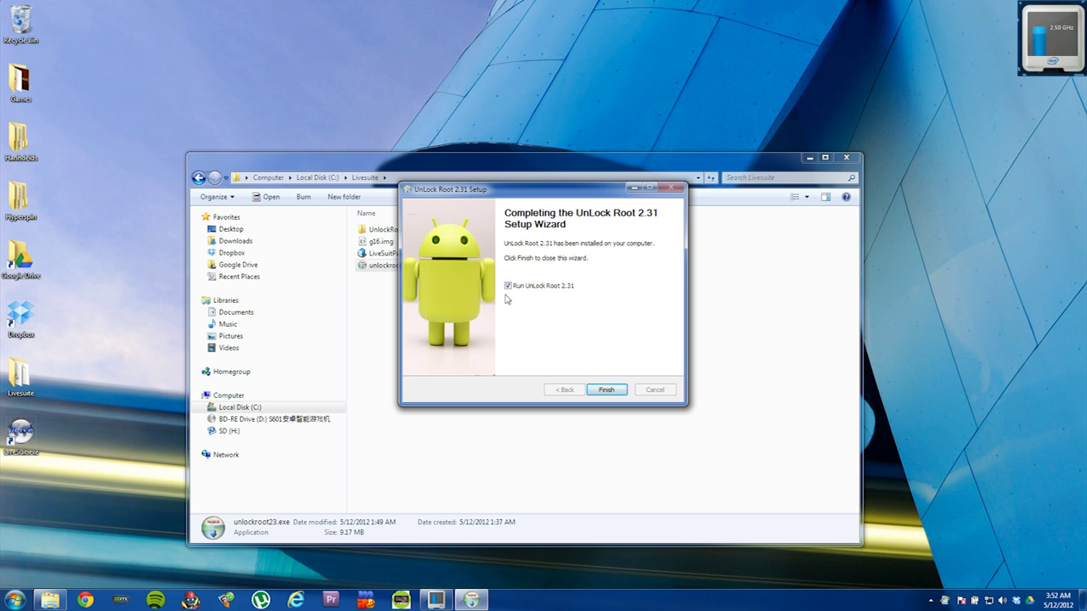
left_click(605, 395)
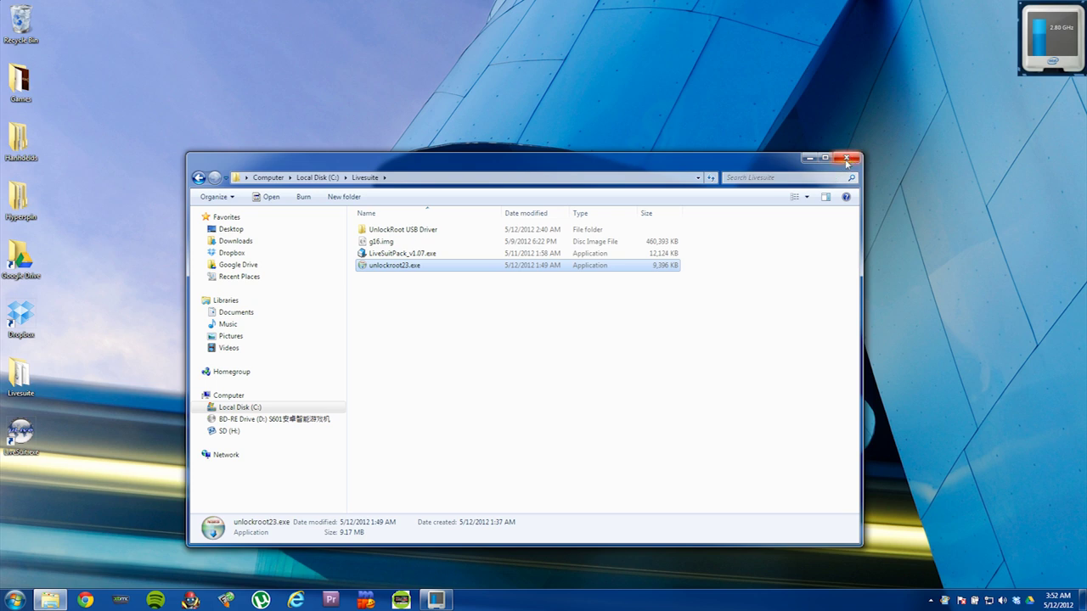
left_click(846, 159)
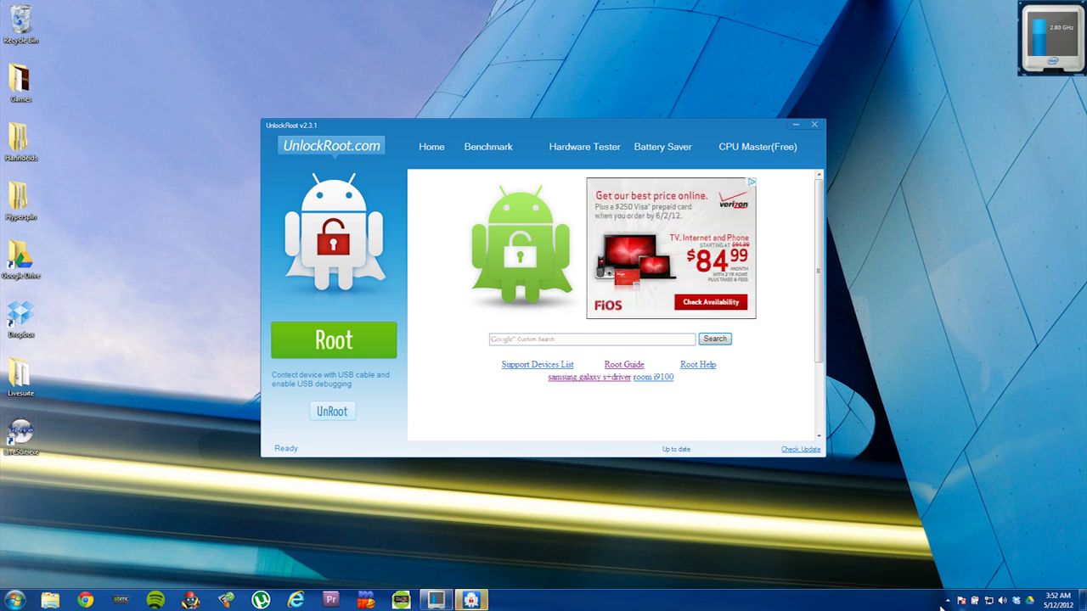
Check the driver installation status of the connected Android device and dismiss the report
left_click(948, 601)
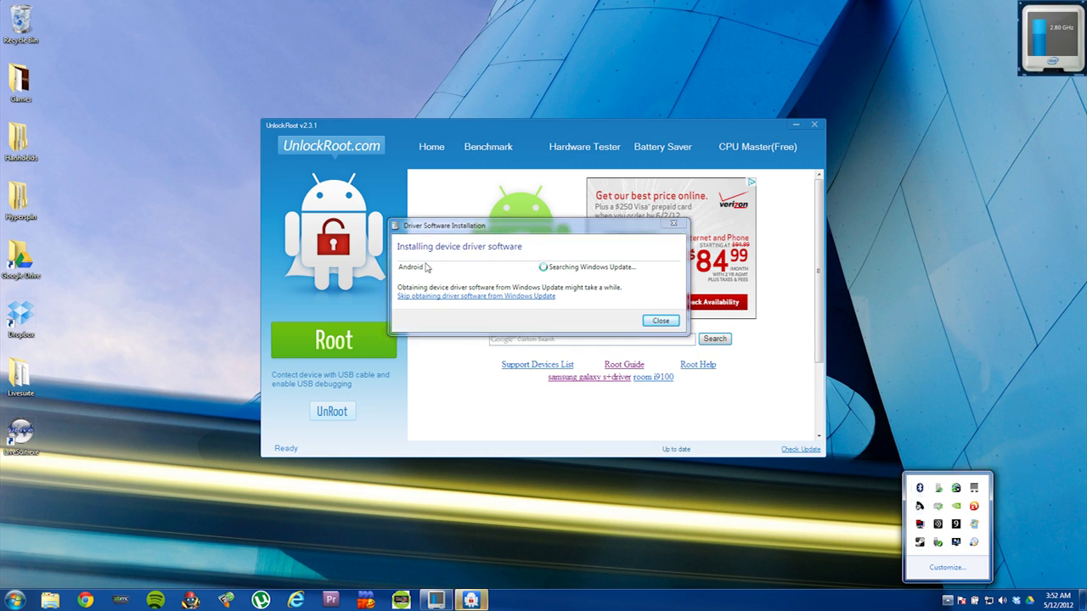
left_click(491, 261)
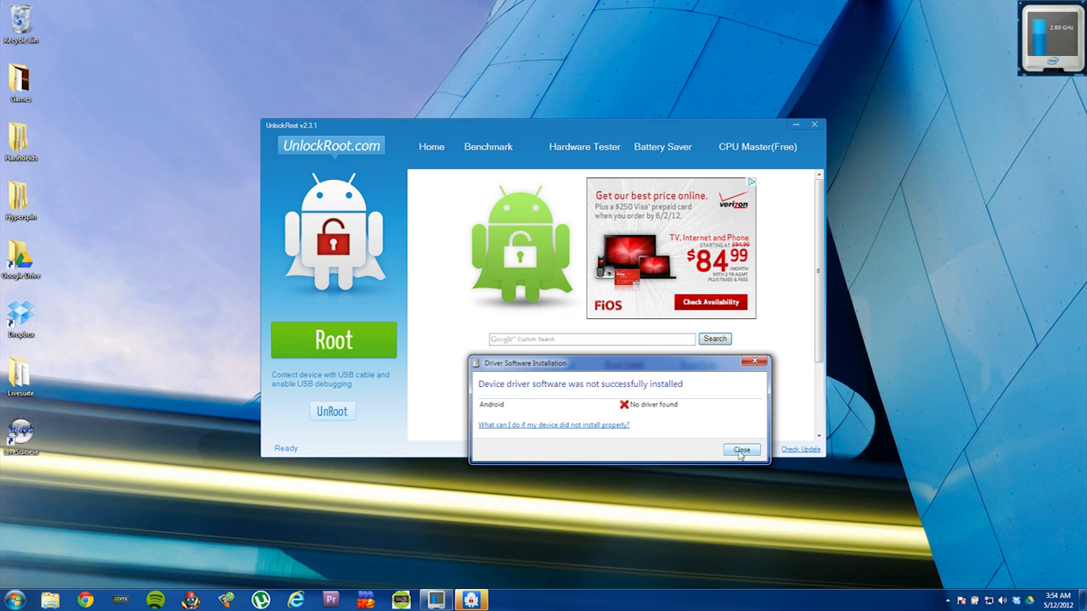
left_click(740, 450)
Open Device Manager from the computer's system properties and move its window toward the middle of the desktop
left_click(16, 600)
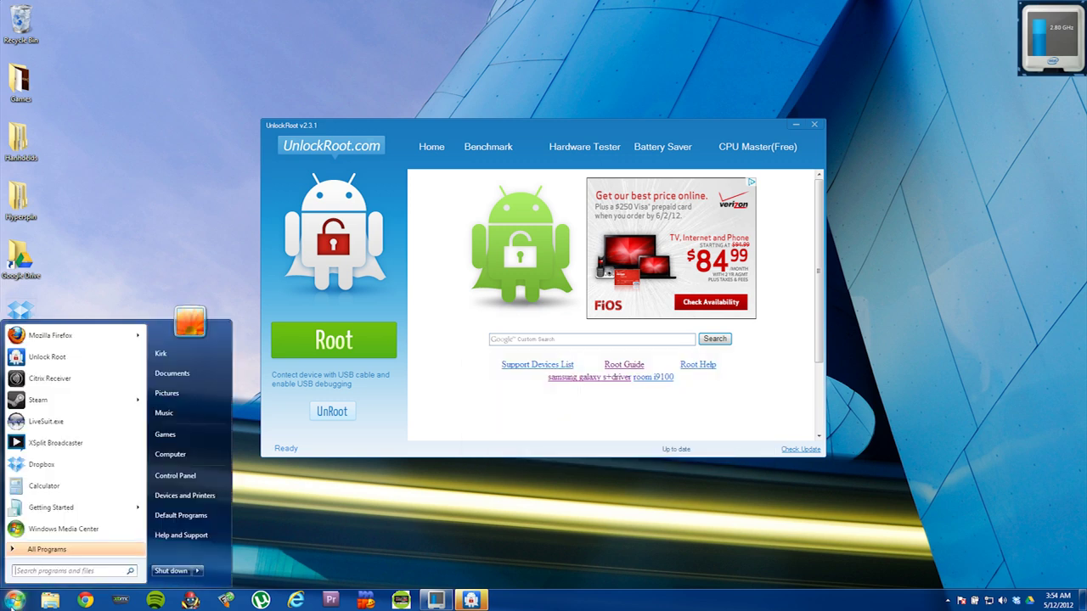
right_click(174, 461)
left_click(223, 553)
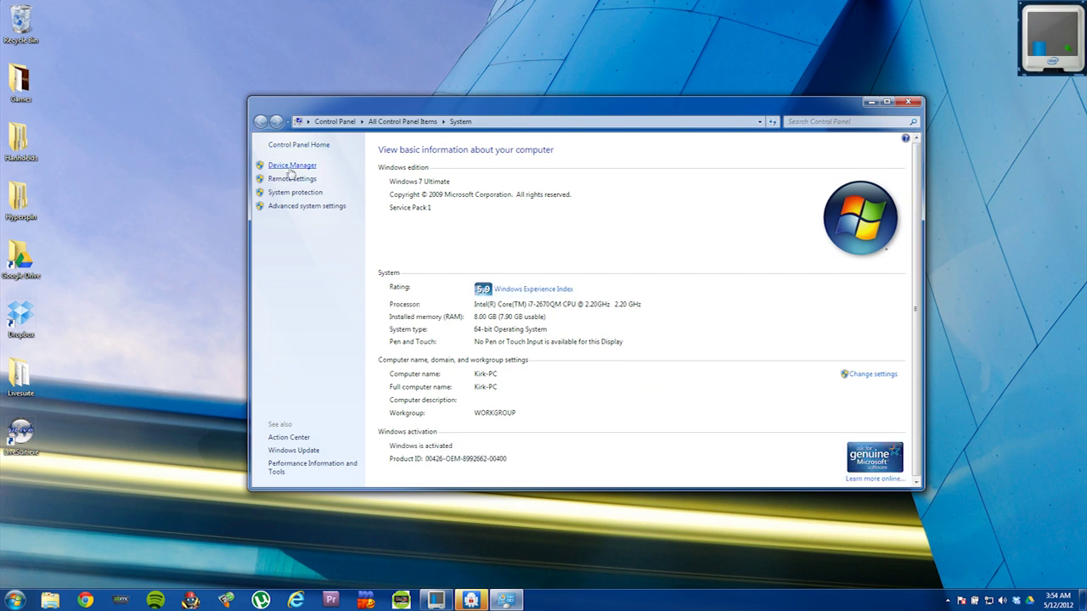
left_click(289, 169)
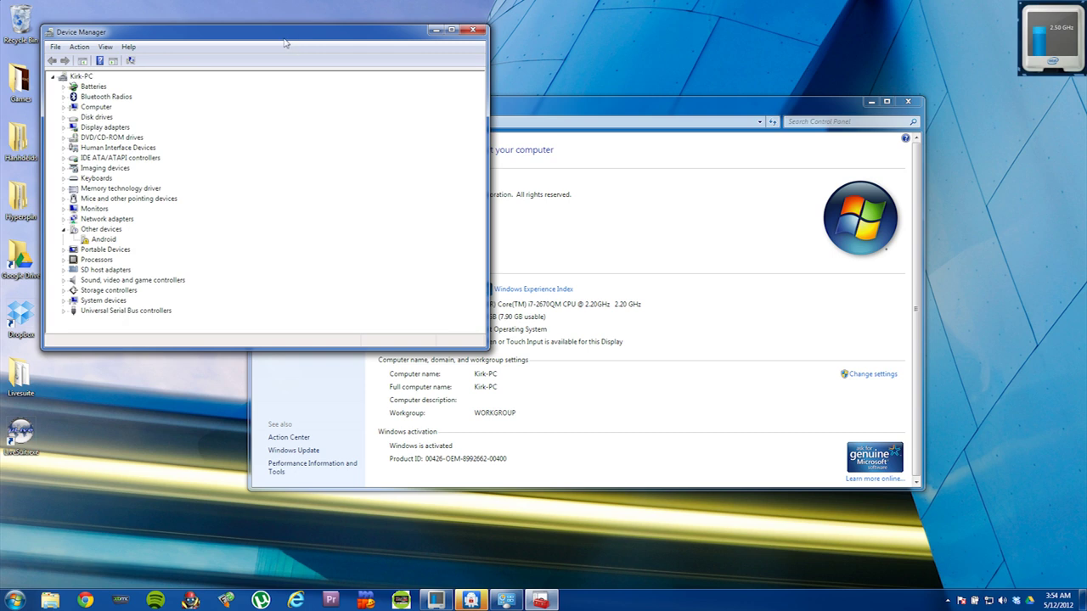
left_click_drag(285, 41, 573, 70)
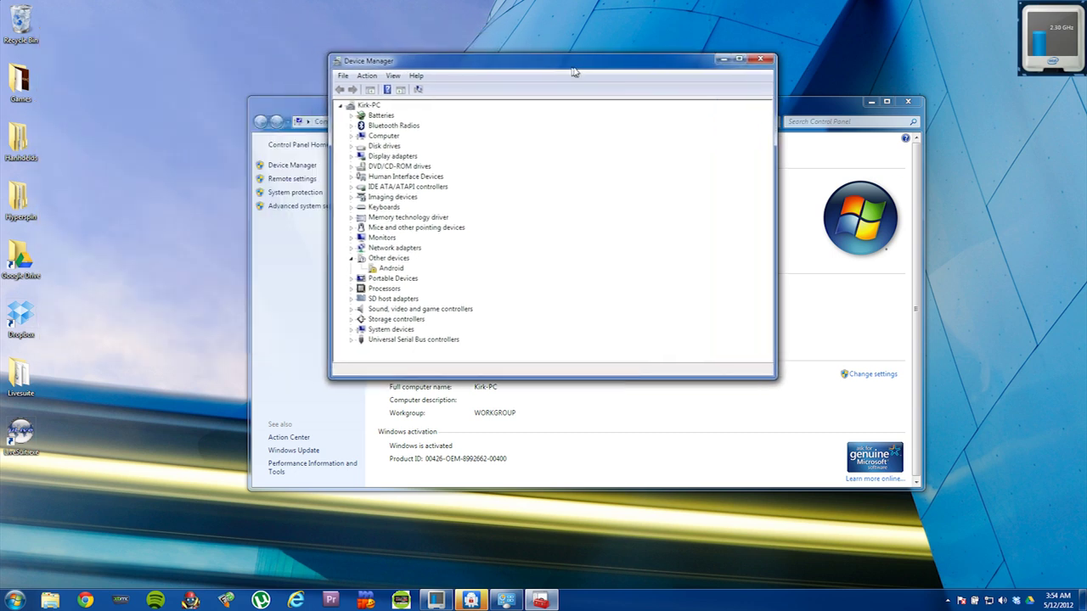
Start a manual driver update for the Android entry under Other devices, picking from the driver list with Show All Devices
left_click(383, 271)
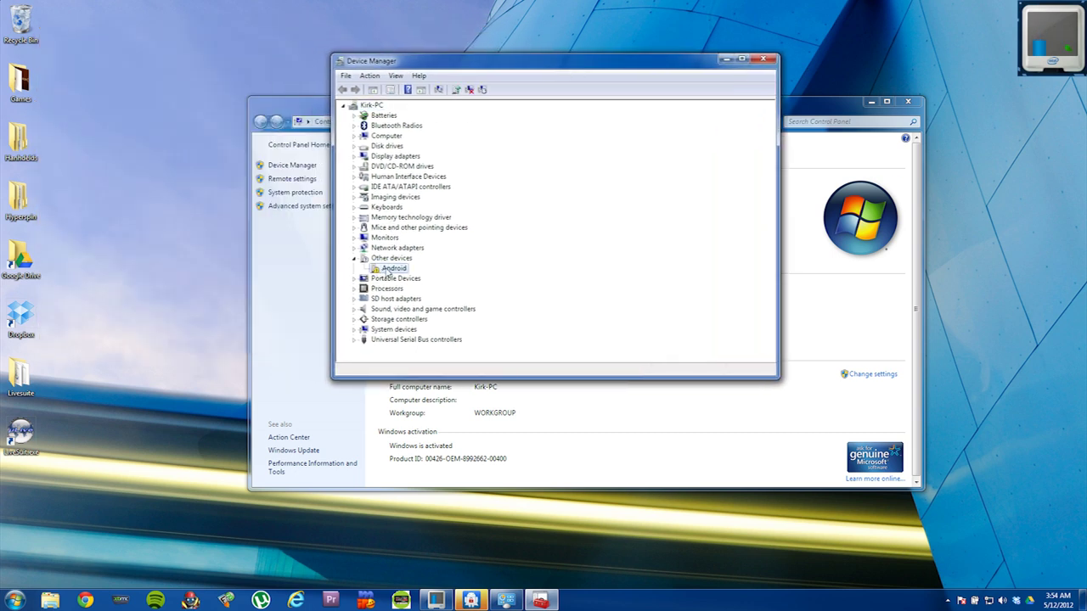
right_click(386, 272)
left_click(404, 278)
left_click(448, 260)
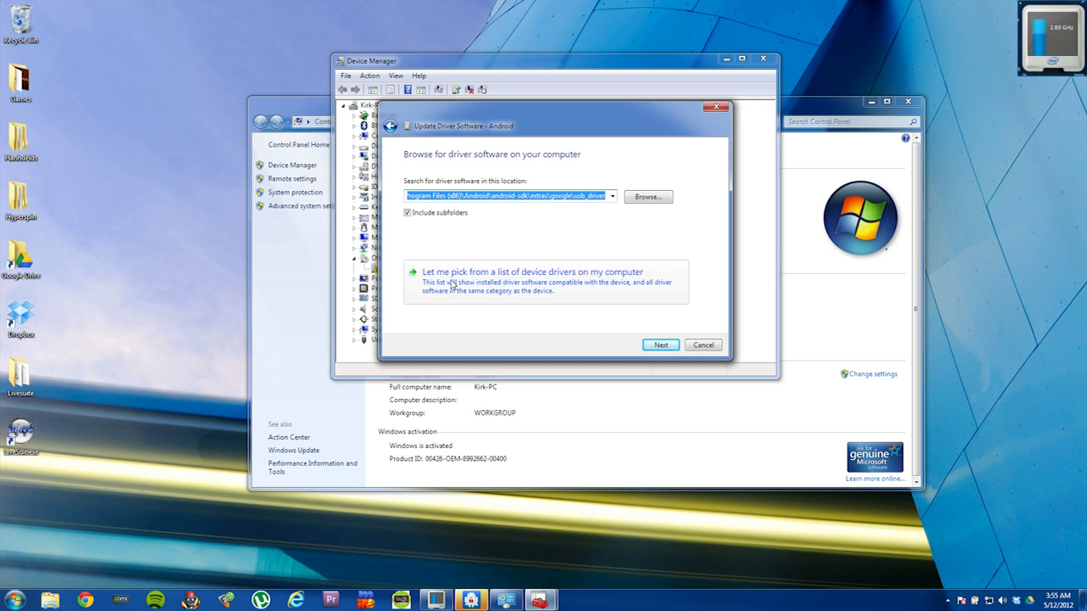
left_click(453, 283)
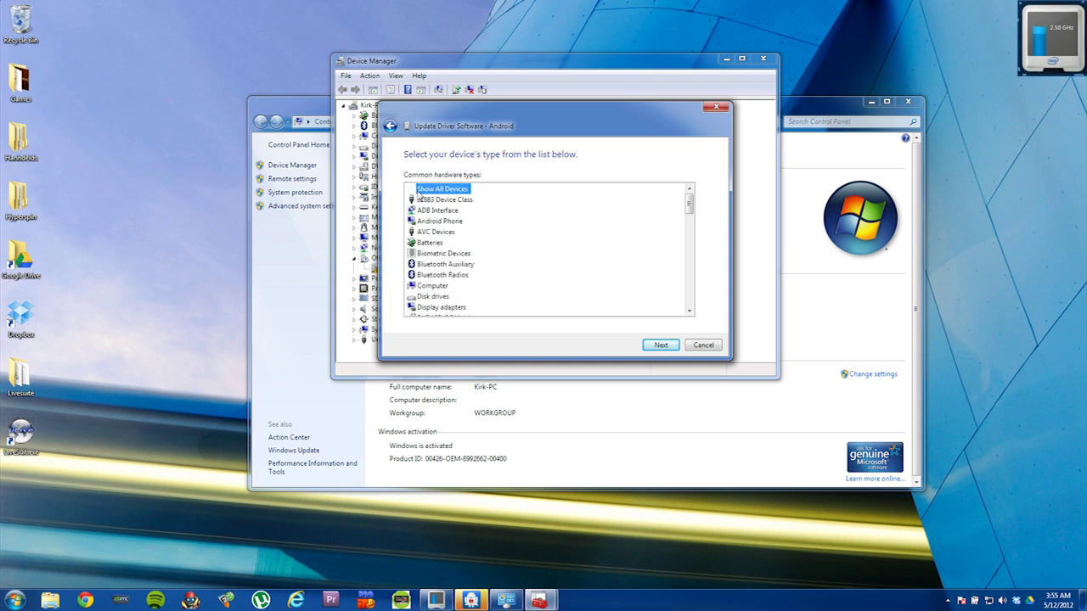
left_click(656, 345)
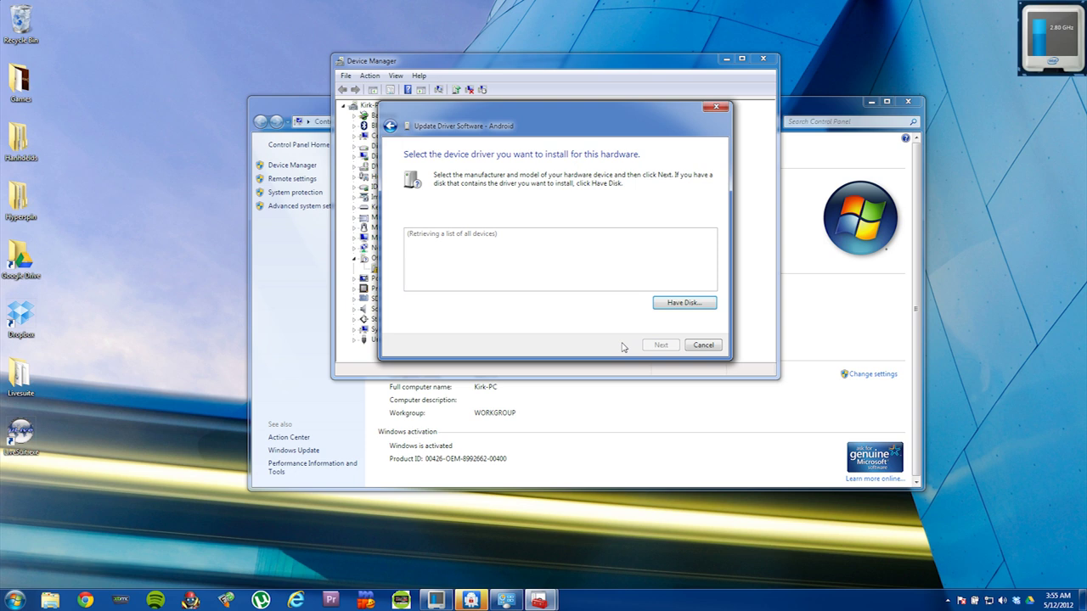
Load android_winusb.inf from the usb_driver folder as the driver source for the Android device
left_click(689, 304)
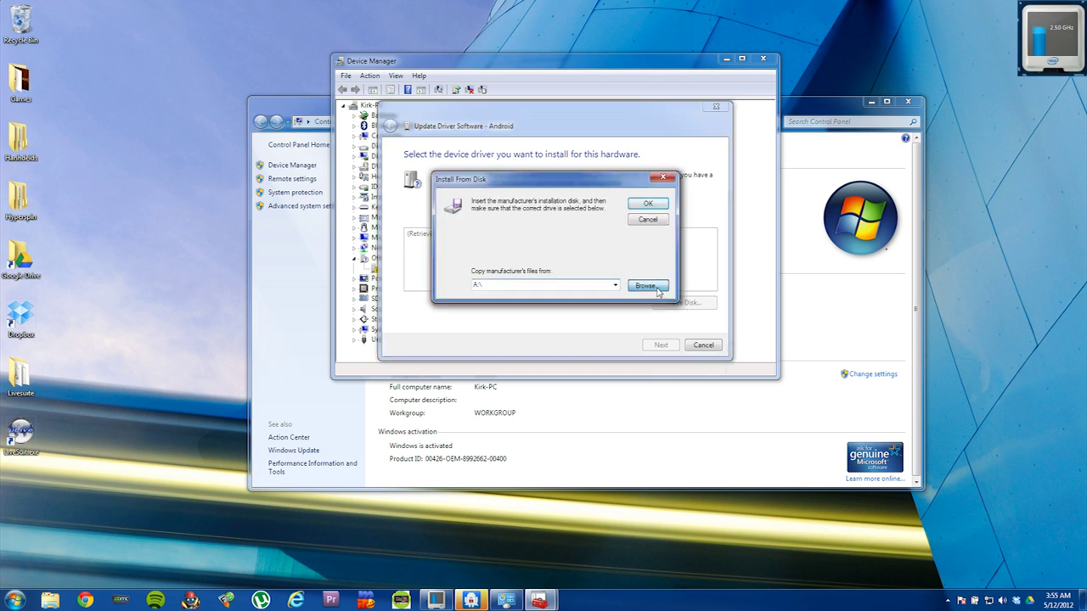
left_click(659, 288)
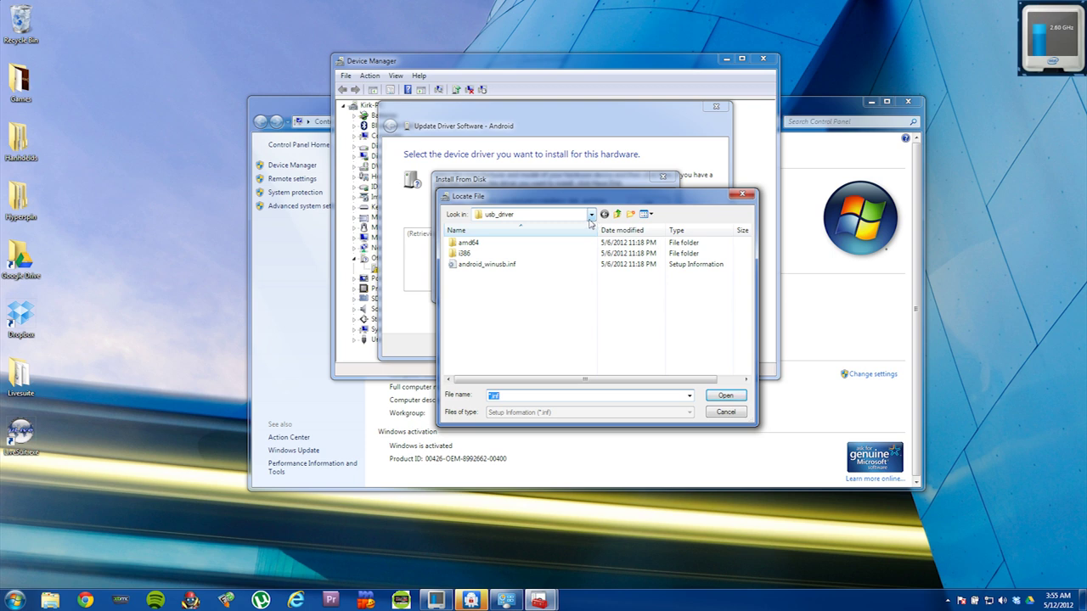
left_click(591, 216)
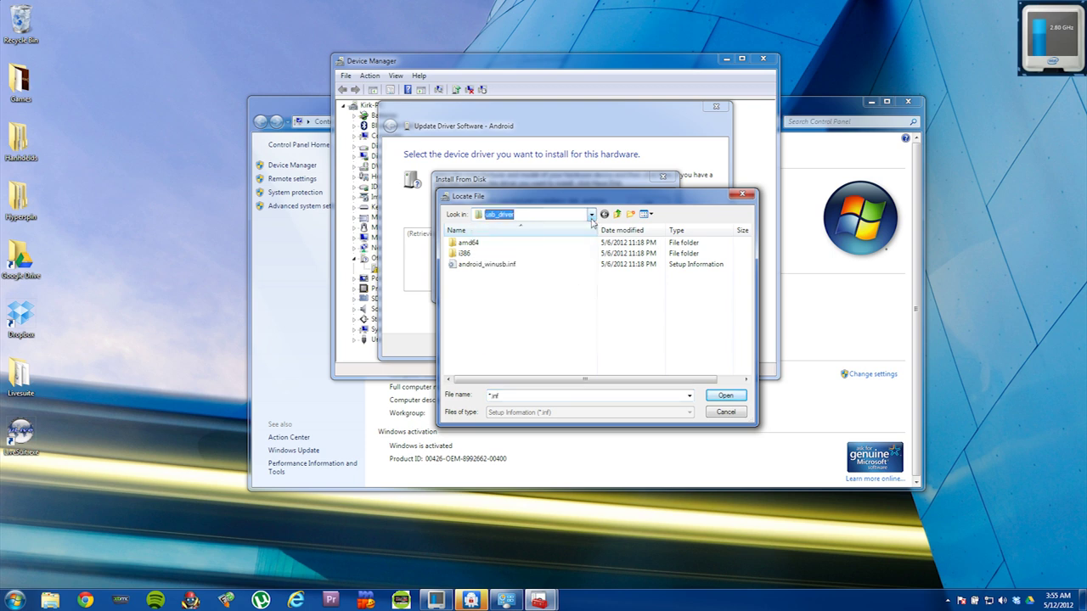
double_click(471, 265)
left_click(645, 205)
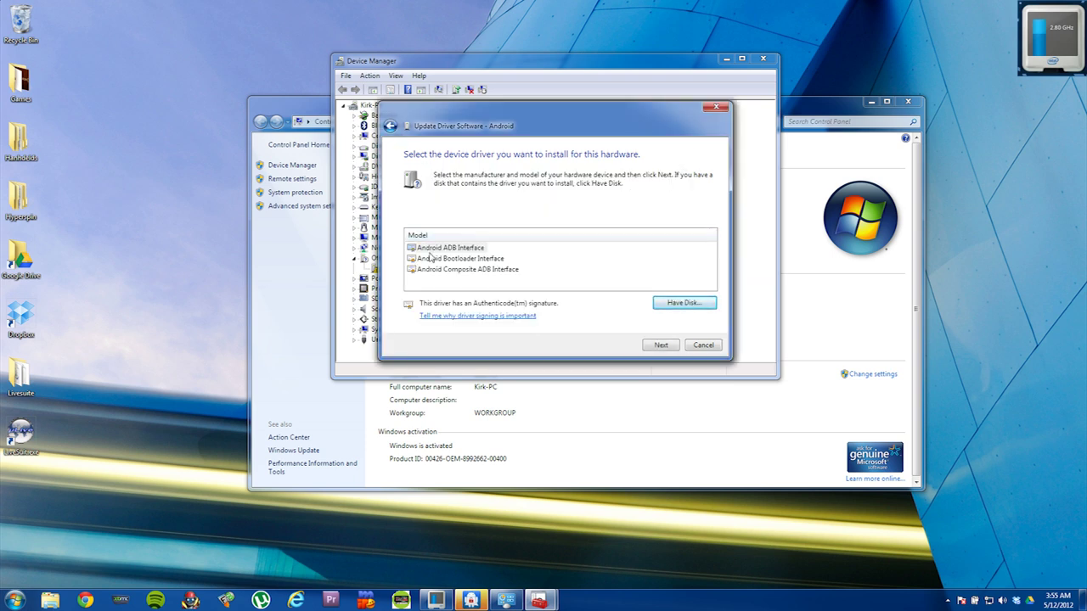
Install the Android ADB Interface driver, accepting the compatibility risk, and close the update wizard, Device Manager and System window
left_click(650, 346)
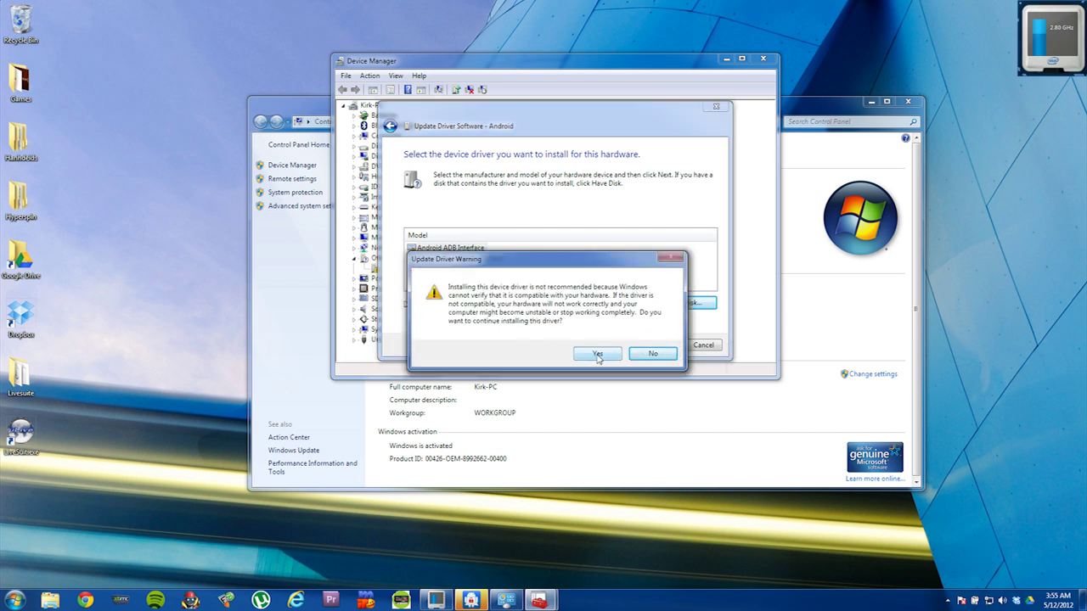
left_click(598, 355)
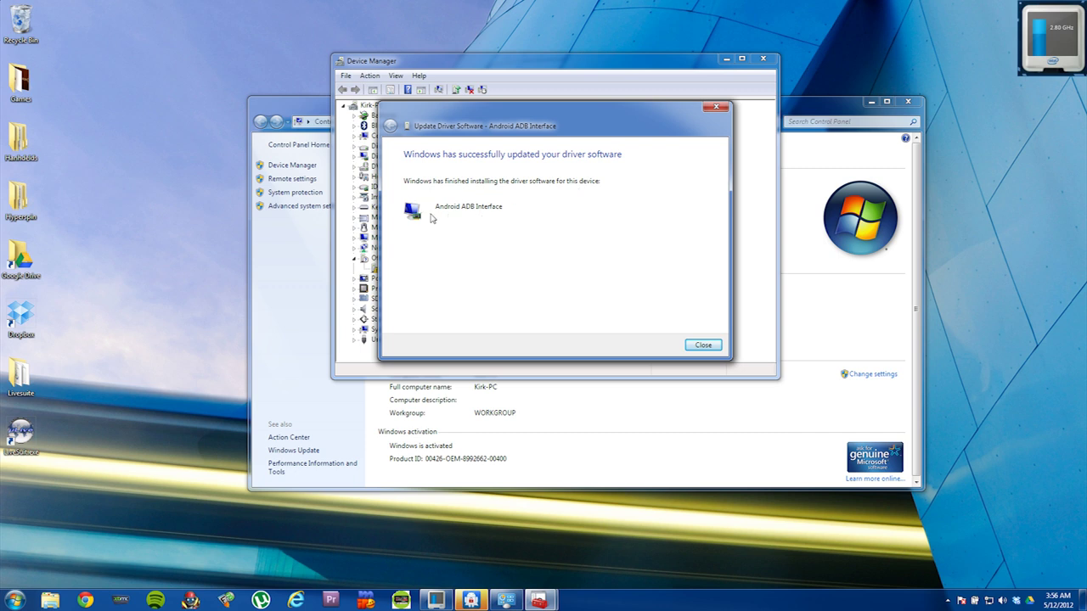
left_click(703, 346)
left_click(763, 58)
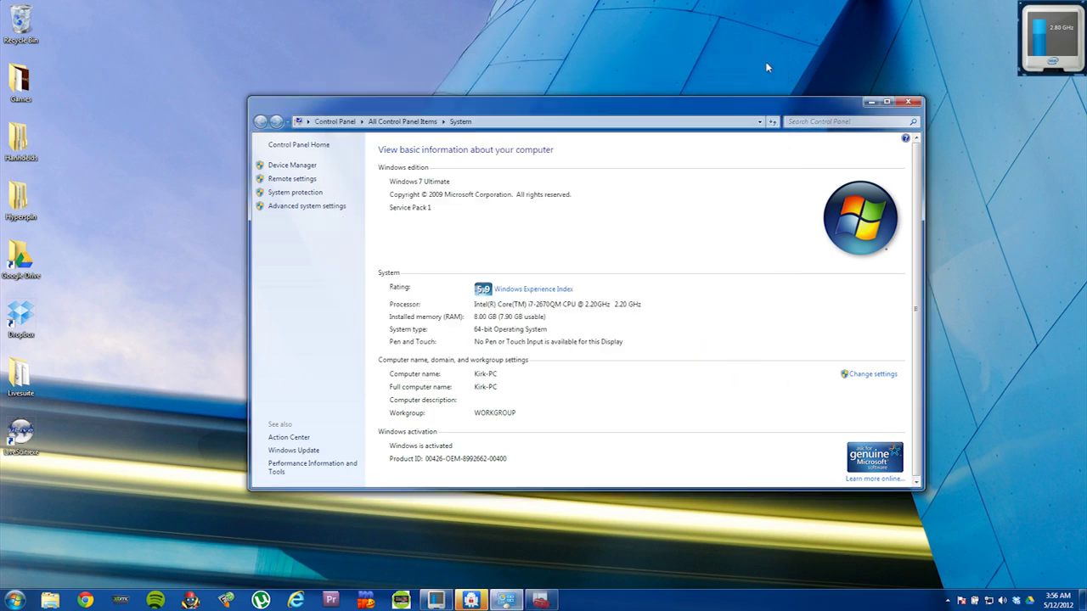
left_click(908, 104)
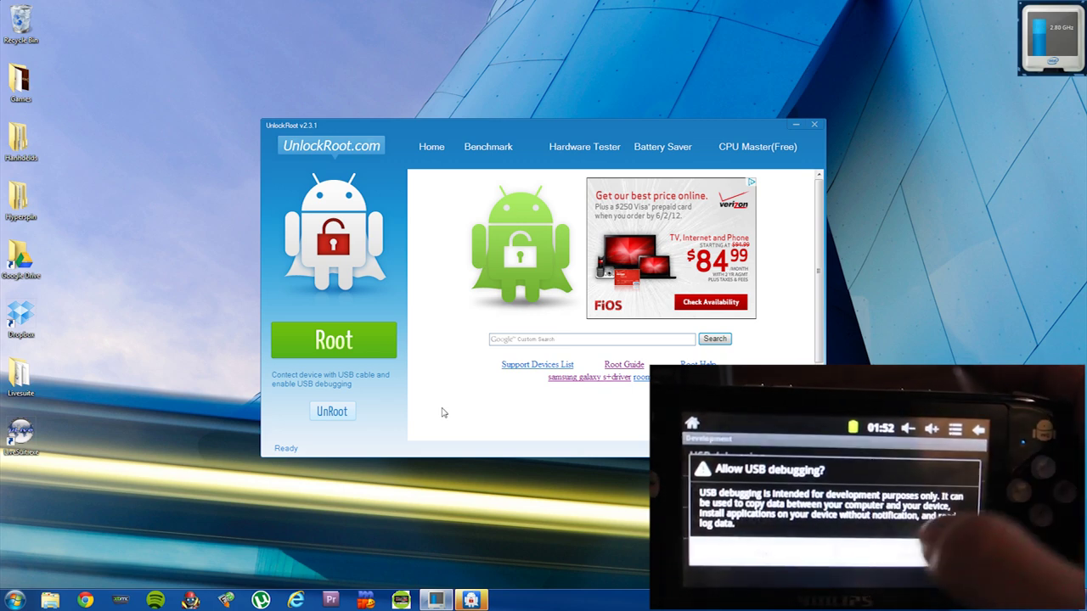
Root the connected crane_e602 device again with UnlockRoot, decline the Battery Saver app, and reboot the device
left_click(347, 343)
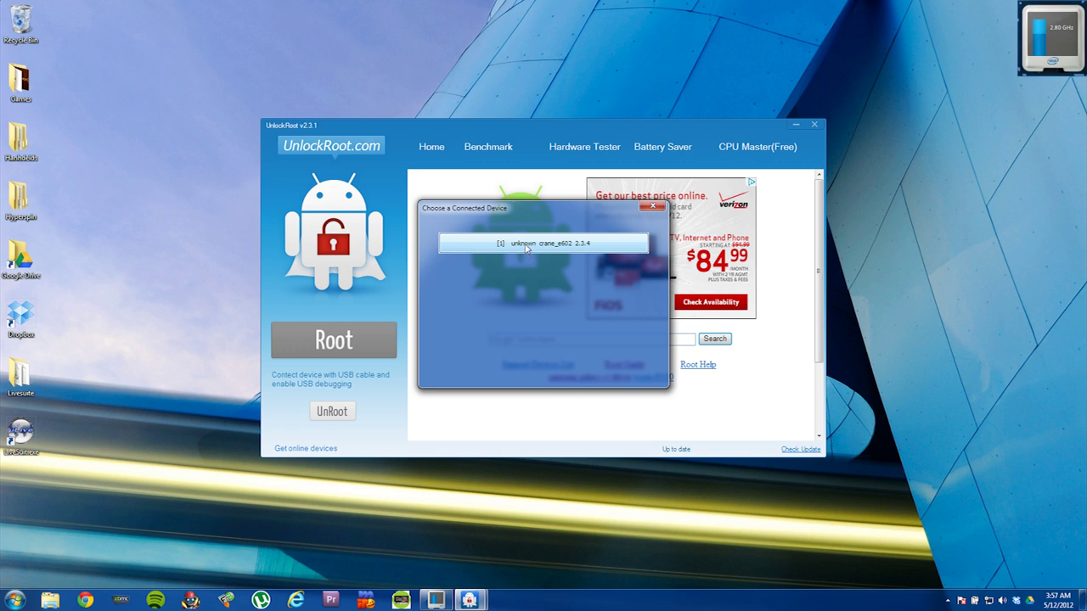
double_click(526, 251)
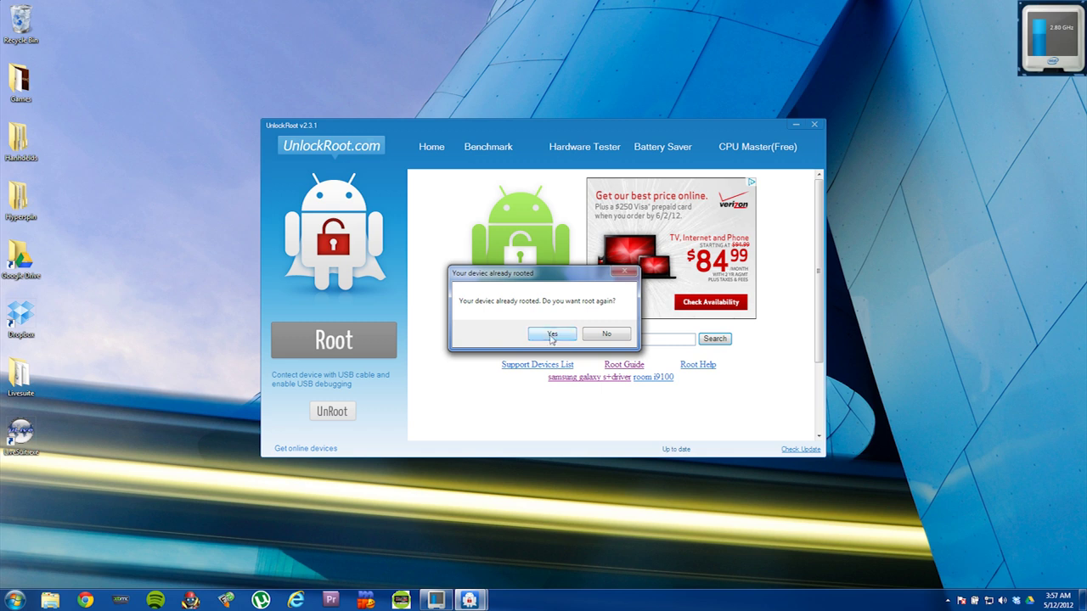
left_click(551, 334)
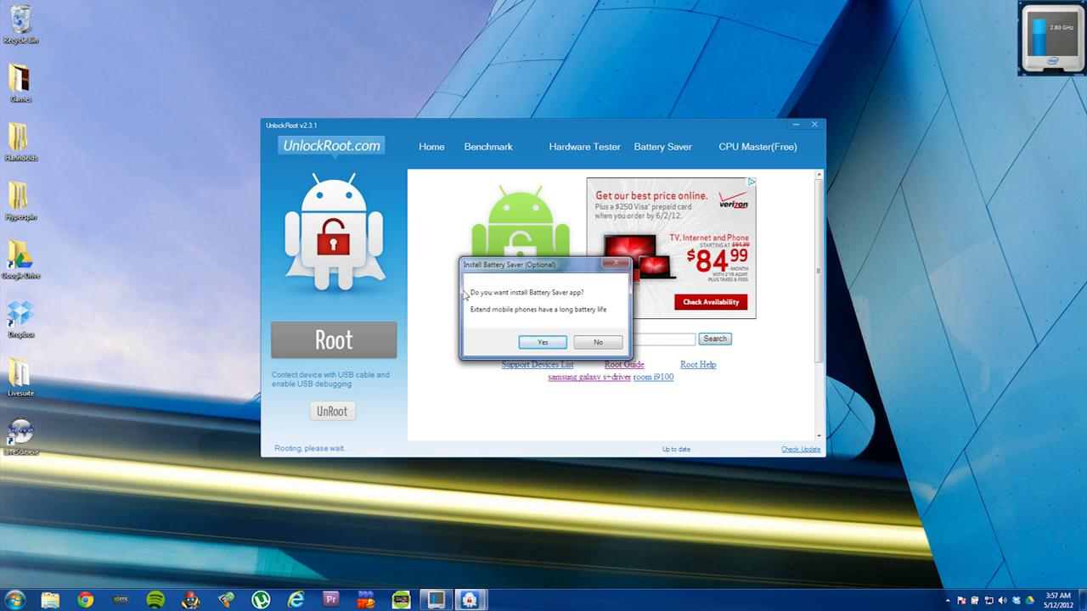
left_click(596, 342)
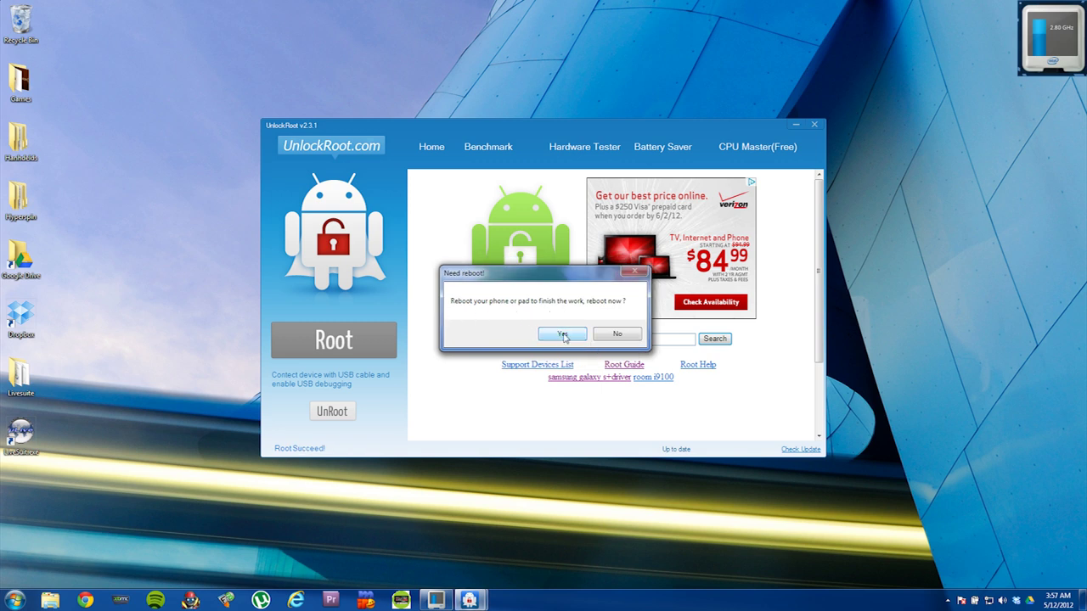
left_click(563, 335)
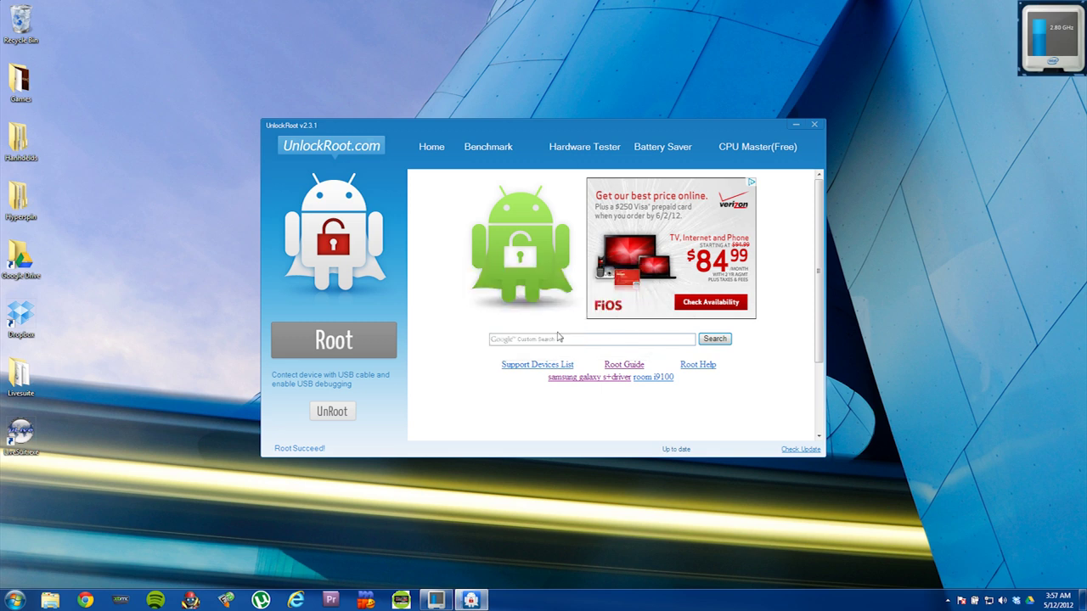